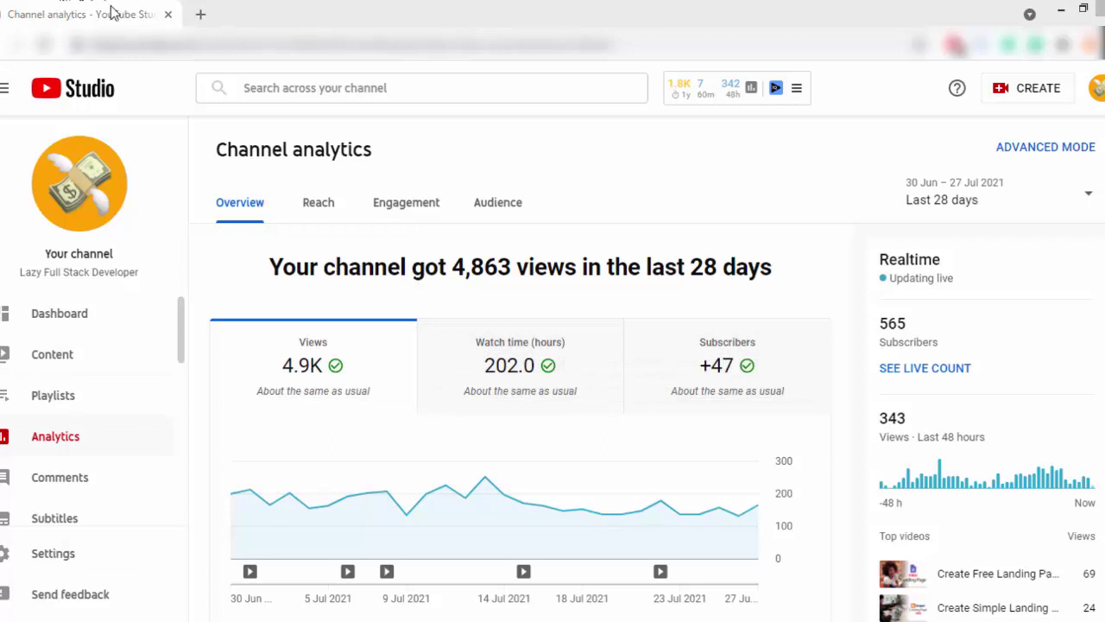
Step: Search 'domain authority checker' in a new tab, open the Moz and Ahrefs checkers, and view Moz
{"action": "left_click", "coordinate": [200, 13]}
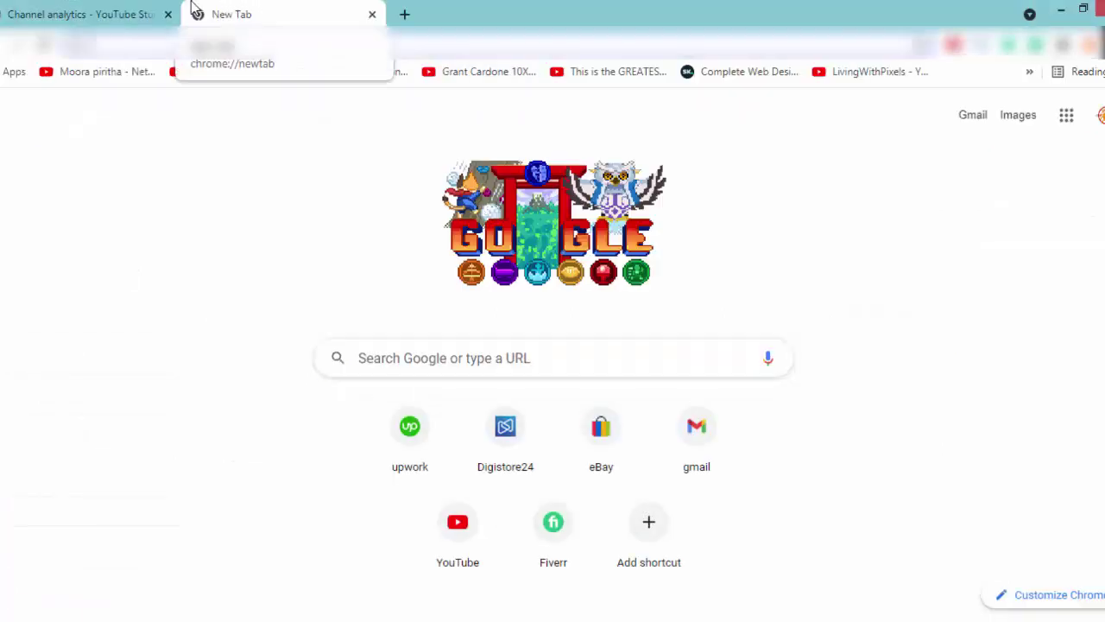
{"action": "type", "text": "doin"}
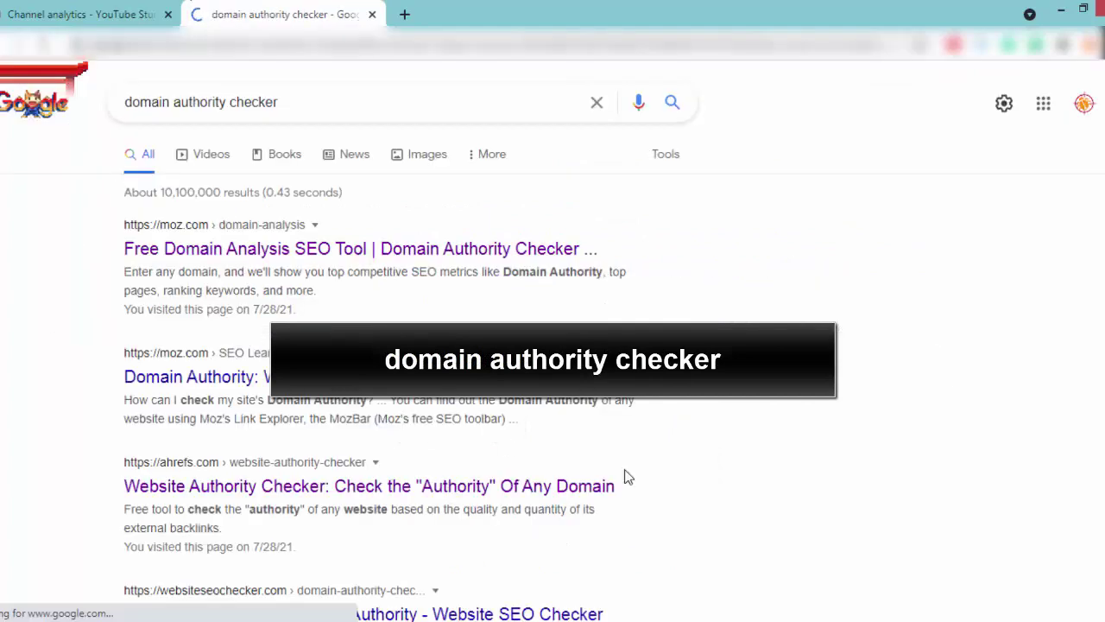
{"action": "middle_click", "coordinate": [198, 249]}
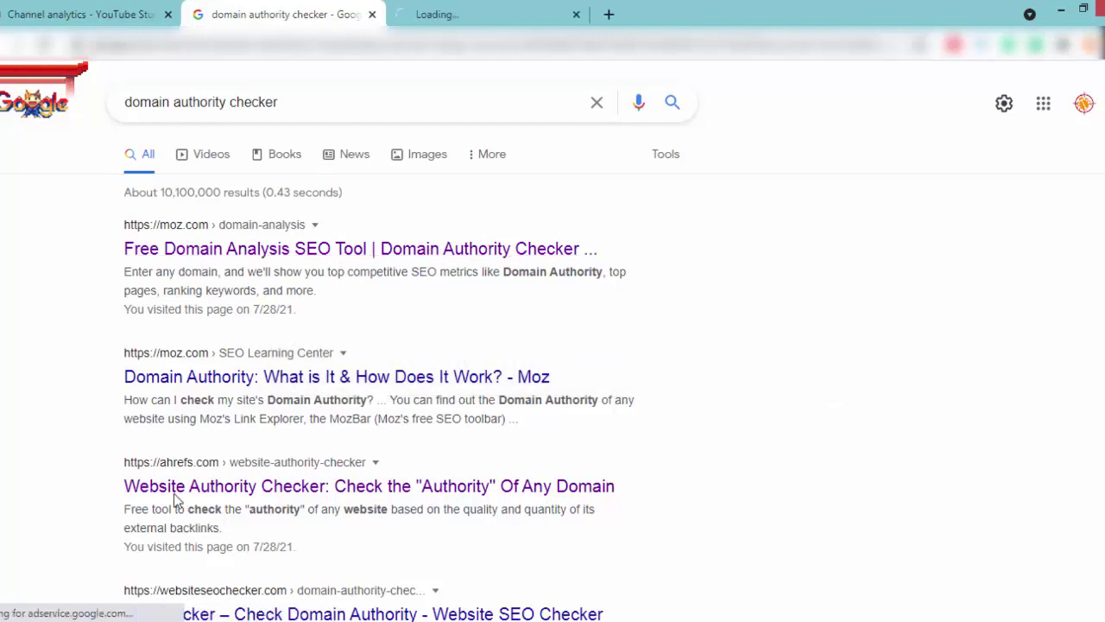
{"action": "middle_click", "coordinate": [228, 491]}
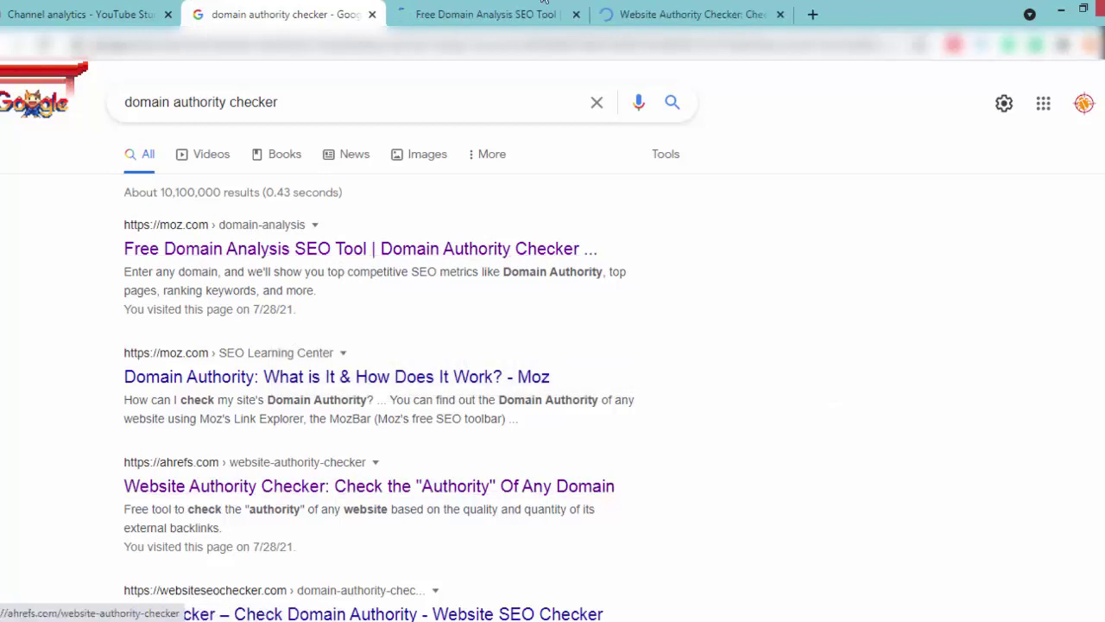
{"action": "left_click", "coordinate": [508, 7]}
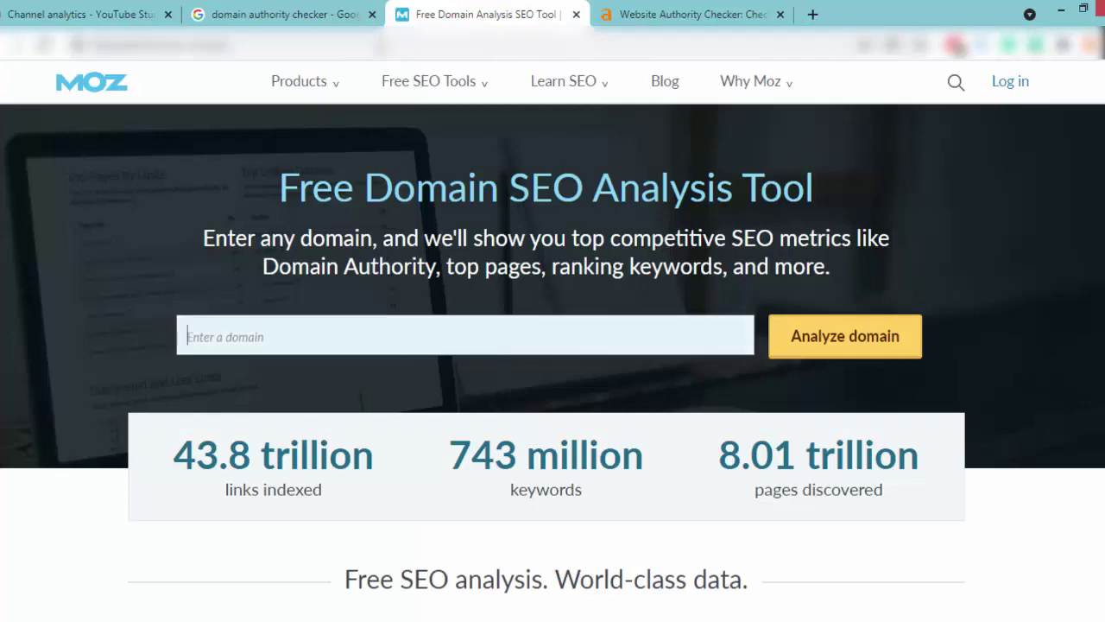
Step: Analyze lazyfullstackdeveloper.com in Moz: Domain Authority 3, 4 linking root domains, 1% spam score
{"action": "type", "text": "https://lazyfullstackdeveloper.com/"}
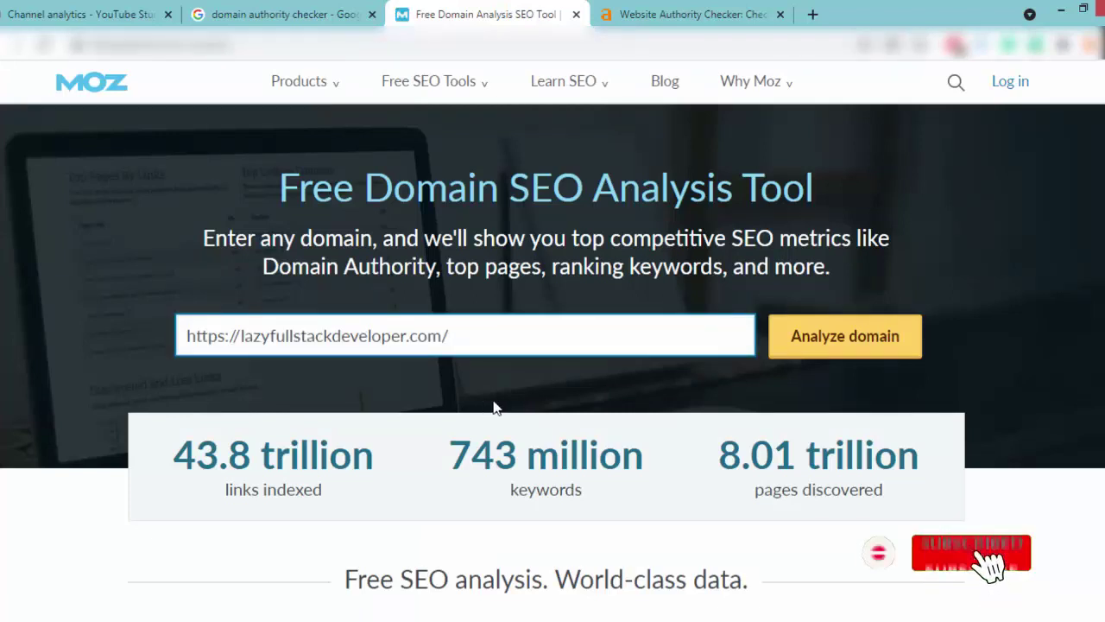
{"action": "left_click", "coordinate": [859, 333]}
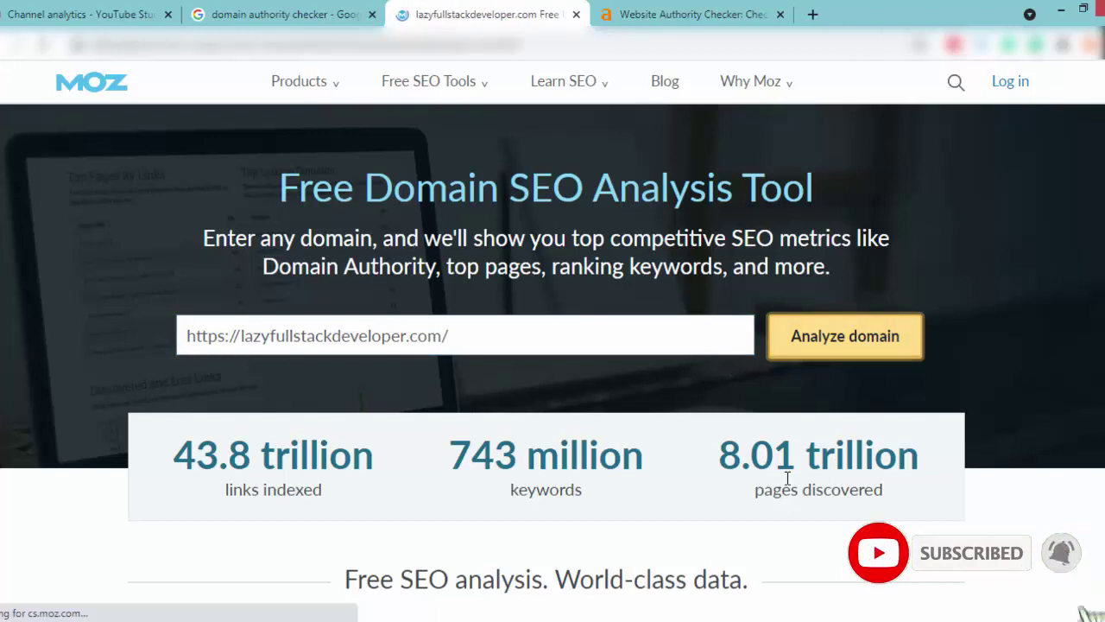
{"action": "scroll", "coordinate": [870, 207], "scroll_direction": "down", "scroll_amount": 3}
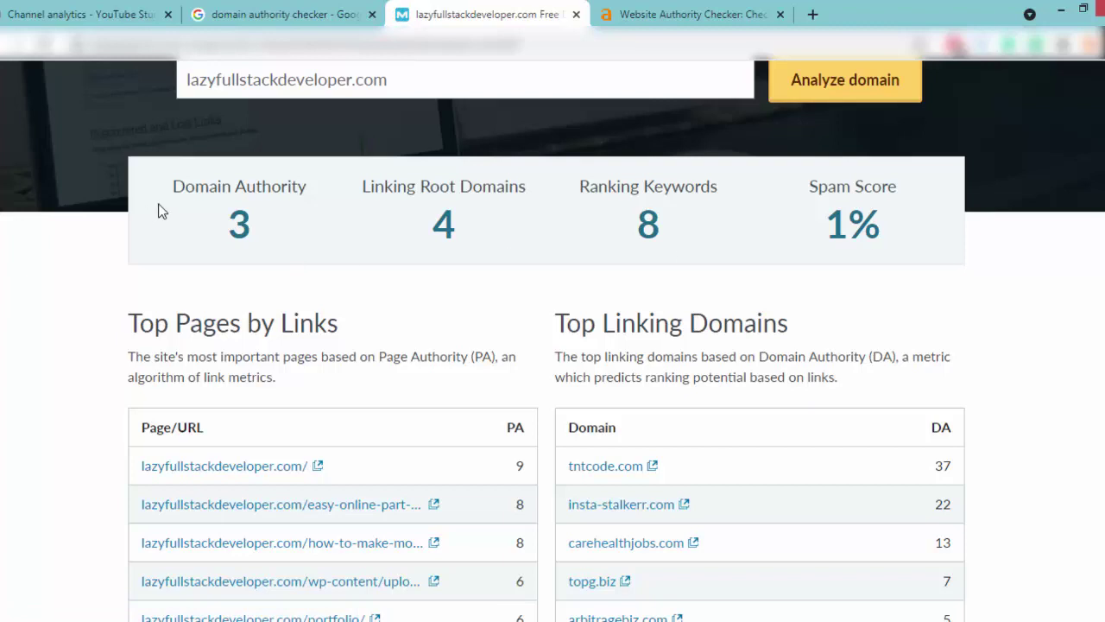
{"action": "left_click_drag", "start_coordinate": [270, 244], "coordinate": [200, 223]}
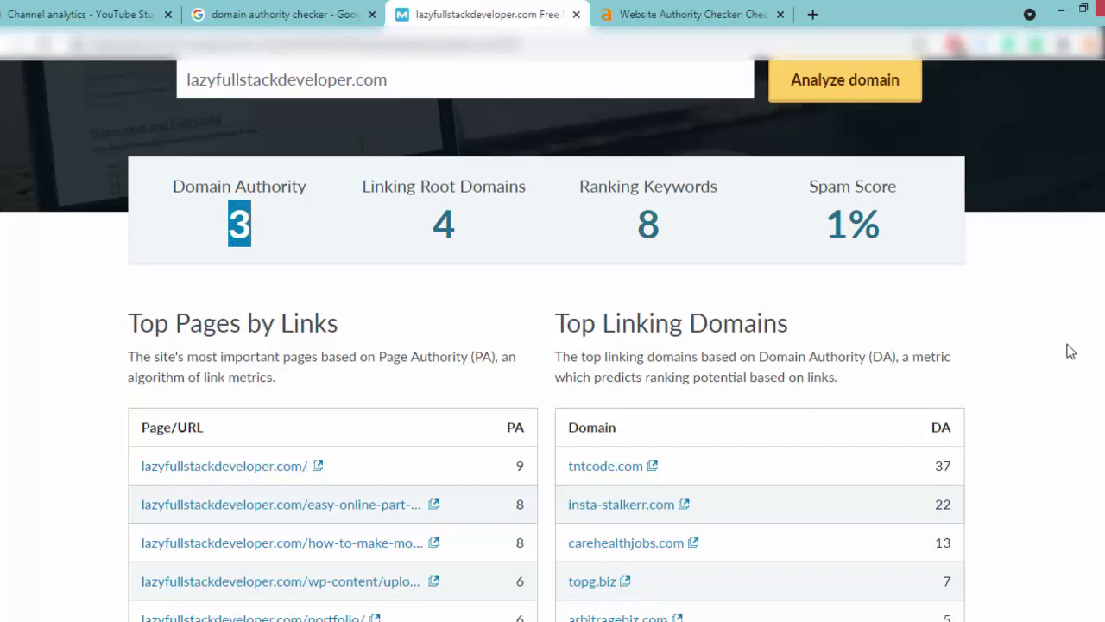
{"action": "scroll", "coordinate": [829, 250], "scroll_direction": "down", "scroll_amount": 1}
{"action": "scroll", "coordinate": [829, 252], "scroll_direction": "down", "scroll_amount": 9}
{"action": "scroll", "coordinate": [828, 250], "scroll_direction": "up", "scroll_amount": 11}
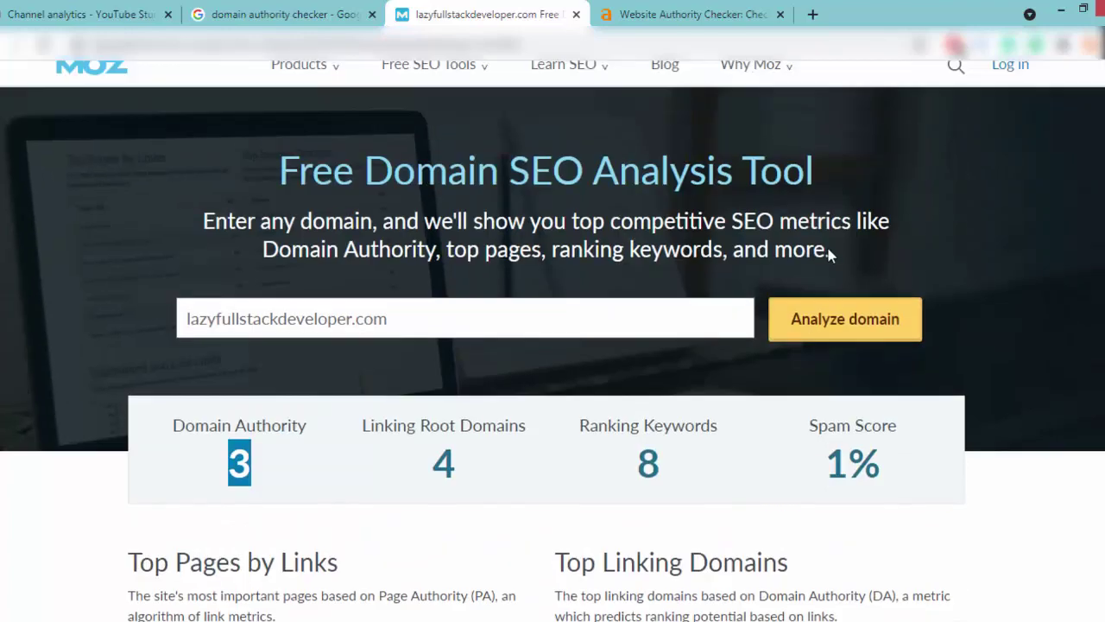
{"action": "left_click", "coordinate": [294, 429]}
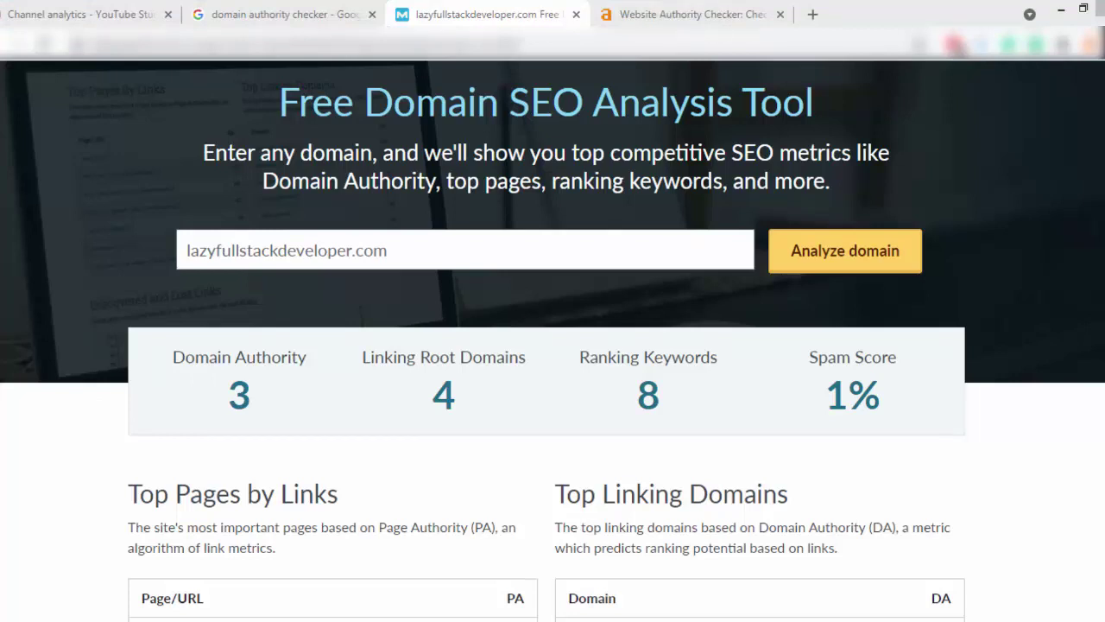
Step: Check lazyfullstackdeveloper.com on Ahrefs, reading Domain Rating 4.4 and 55 backlinks
{"action": "left_click", "coordinate": [654, 11]}
{"action": "left_click", "coordinate": [302, 326]}
{"action": "type", "text": "https://lazyfullstackdeveloper.com/"}
{"action": "left_click", "coordinate": [836, 323]}
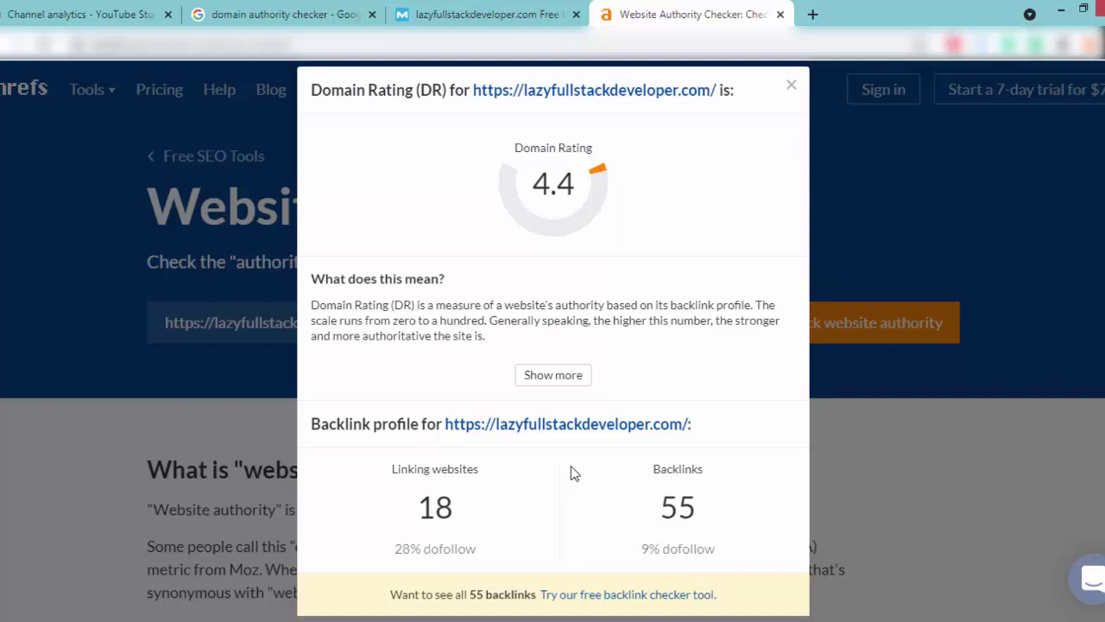
{"action": "left_click", "coordinate": [13, 297]}
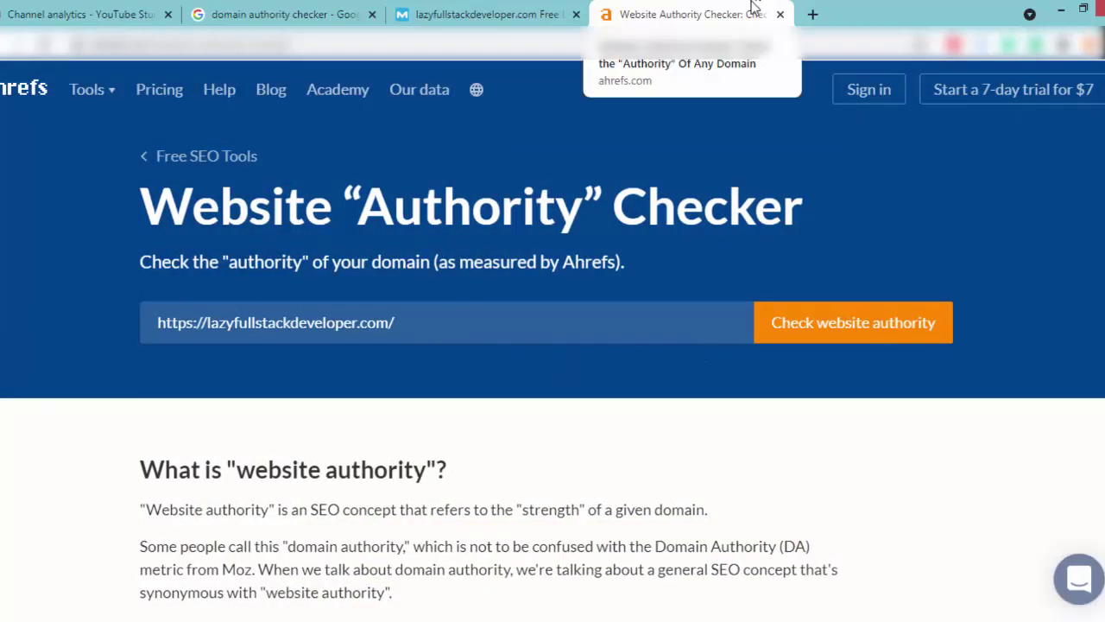
Step: Return to the earlier Moz results tab
{"action": "left_click", "coordinate": [479, 14]}
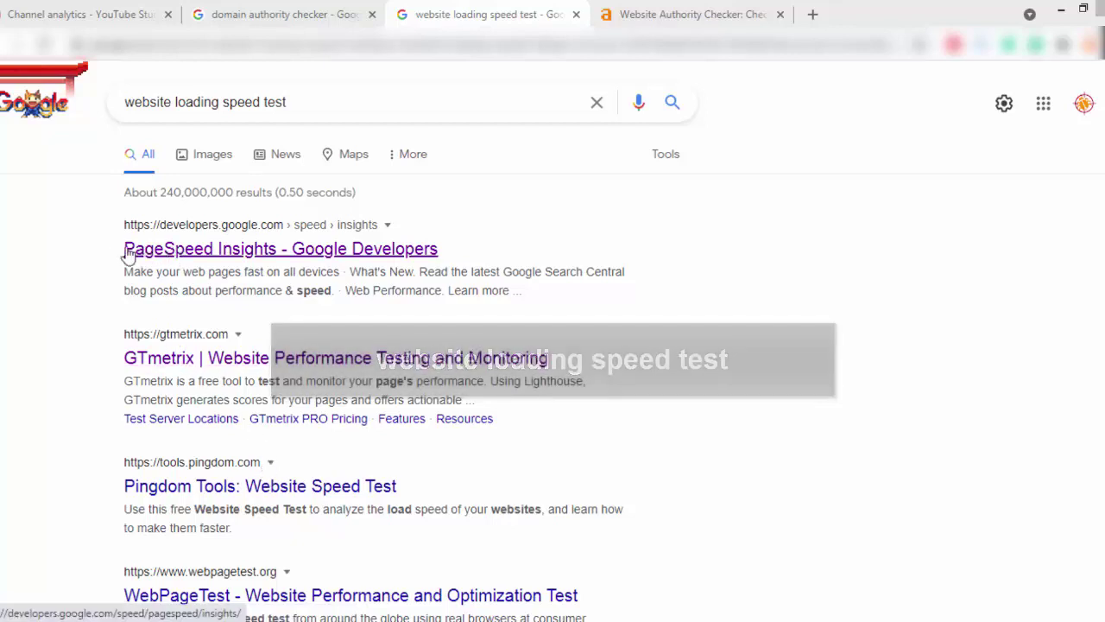
Step: Open PageSpeed Insights and GTmetrix, and start a PageSpeed analysis of lazyfullstackdeveloper.com
{"action": "middle_click", "coordinate": [183, 259]}
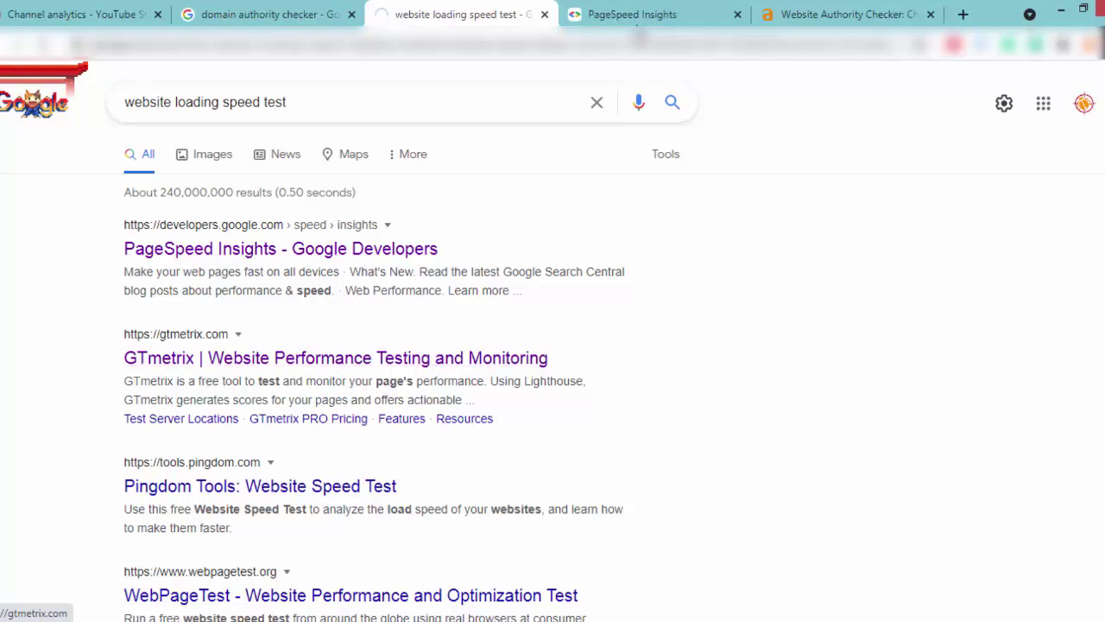
{"action": "left_click", "coordinate": [630, 14]}
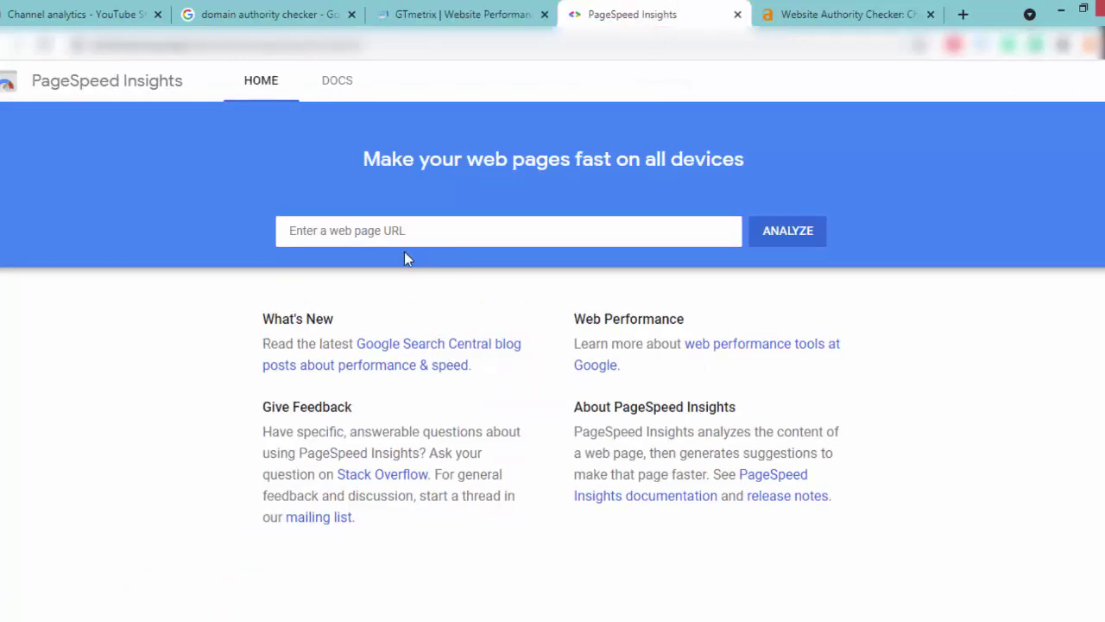
{"action": "left_click", "coordinate": [363, 231]}
{"action": "type", "text": "https://lazyfullstackdeveloper.com/"}
{"action": "left_click", "coordinate": [793, 233]}
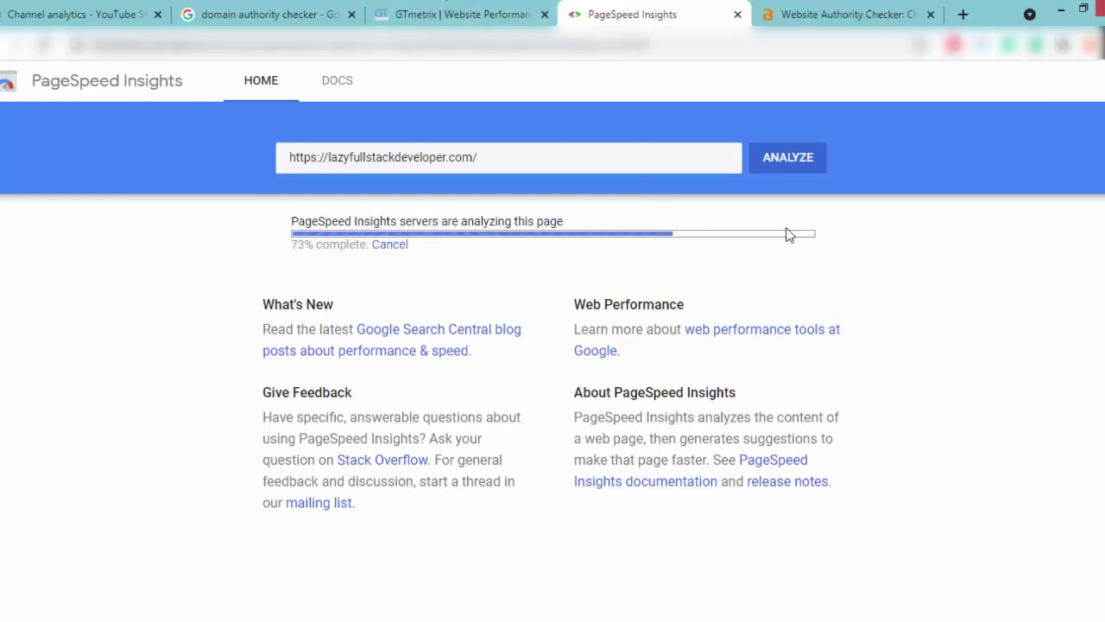
Step: Check the GTmetrix tab, then review the PageSpeed report's mobile score of 51
{"action": "left_click", "coordinate": [451, 12]}
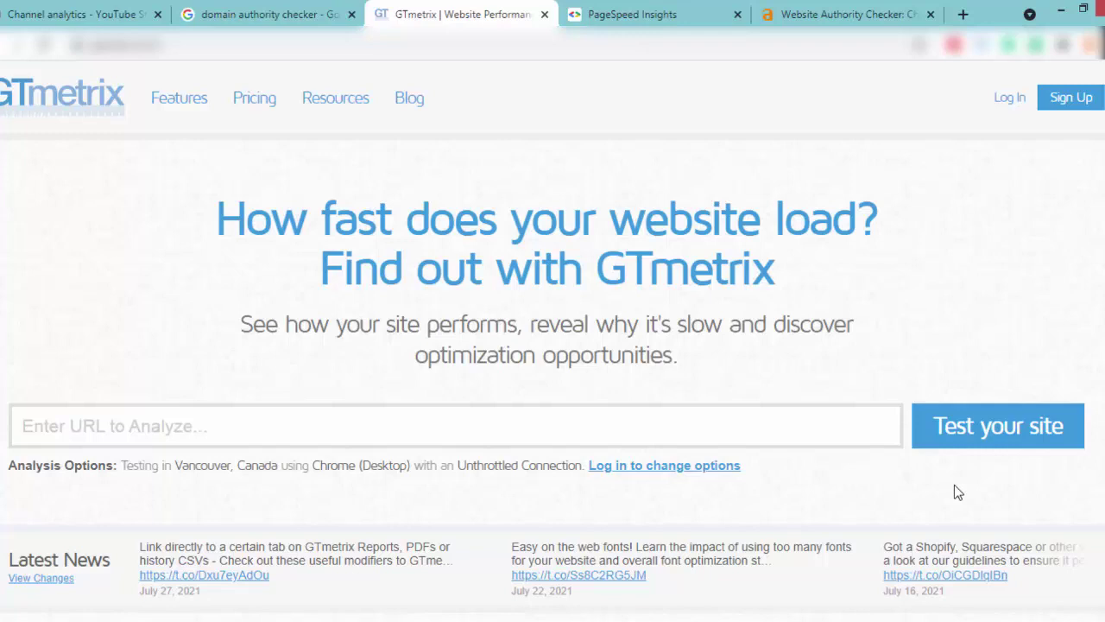
{"action": "left_click", "coordinate": [673, 14]}
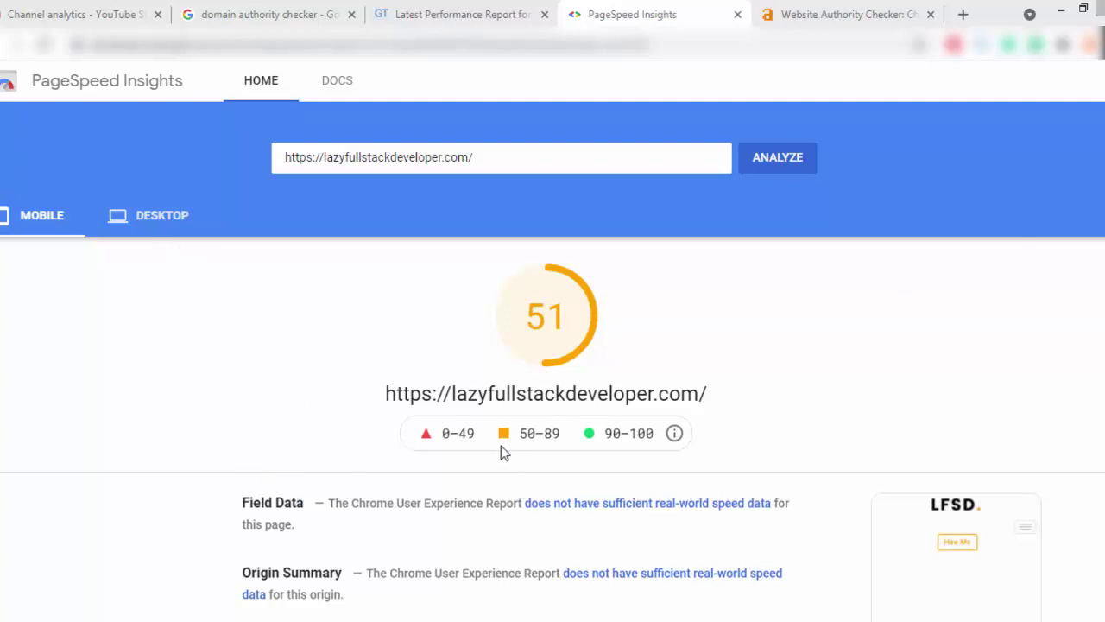
{"action": "left_click", "coordinate": [663, 328]}
{"action": "scroll", "coordinate": [663, 328], "scroll_direction": "down", "scroll_amount": 5}
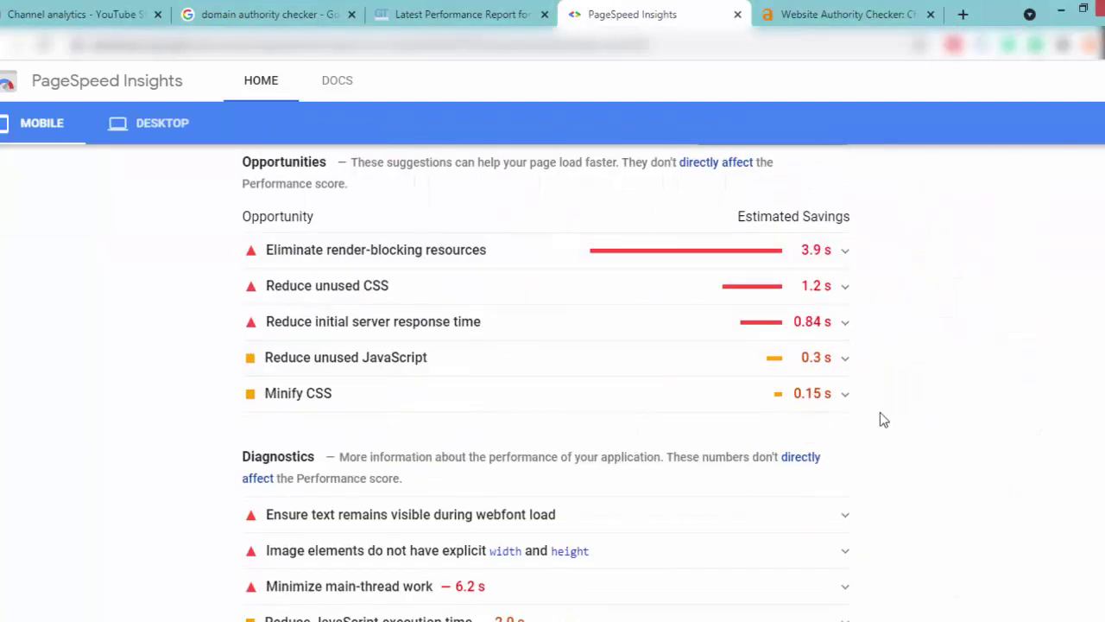
{"action": "scroll", "coordinate": [579, 461], "scroll_direction": "up", "scroll_amount": 6}
Step: View the top of the GTmetrix report: grade A, 96% performance, 97% structure
{"action": "left_click", "coordinate": [457, 14]}
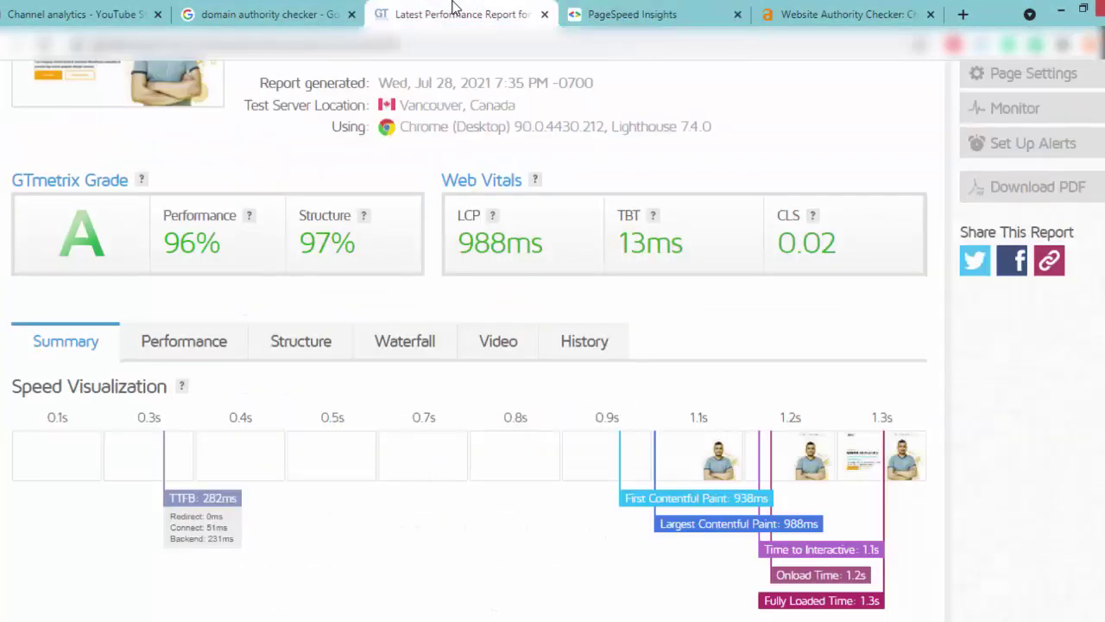
{"action": "scroll", "coordinate": [266, 362], "scroll_direction": "up", "scroll_amount": 2}
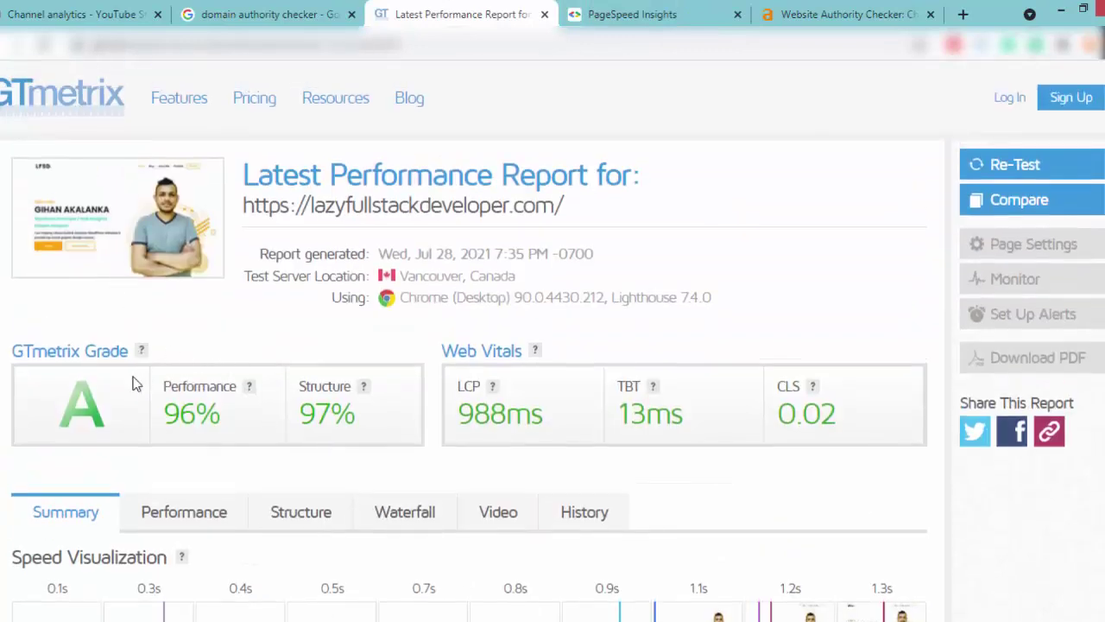